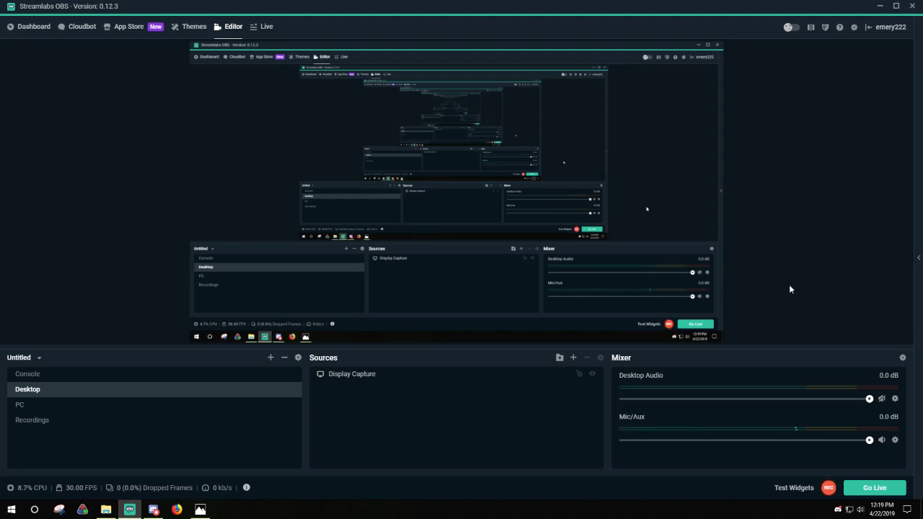
# - Show the Mic/Aux Compressor settings: ratio 10, threshold -18 dB, attack 1 ms, release 25 ms
pyautogui.click(895, 441)
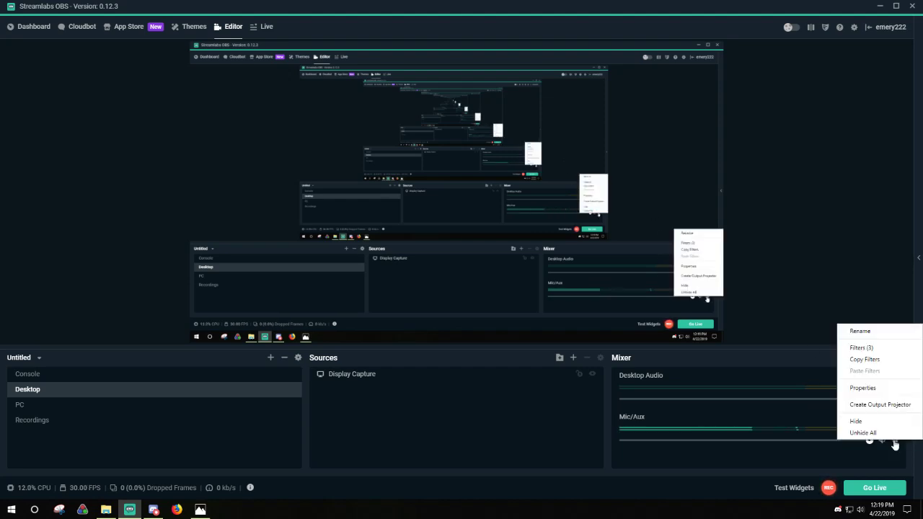
pyautogui.click(858, 346)
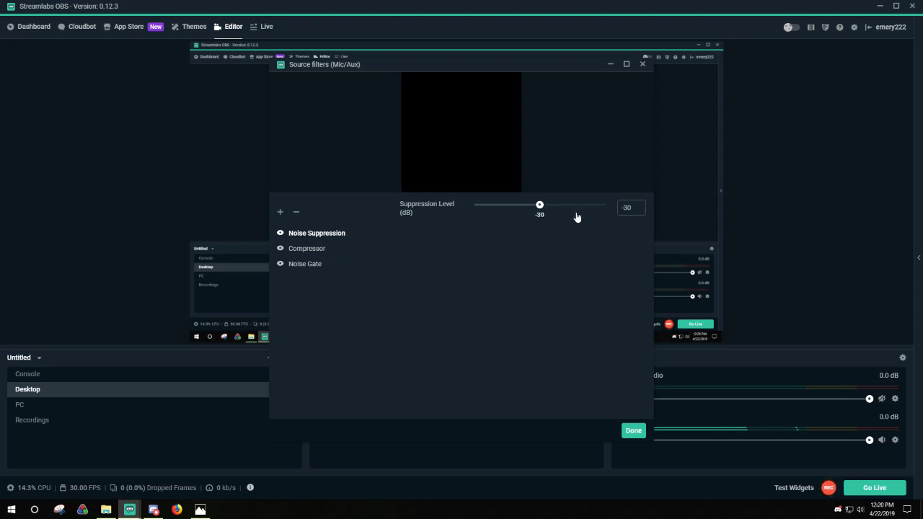
pyautogui.click(313, 251)
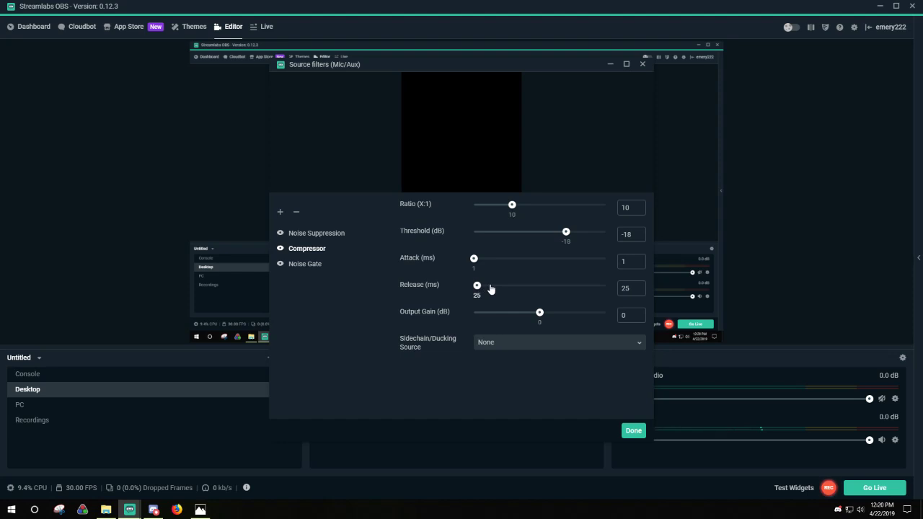
pyautogui.click(310, 265)
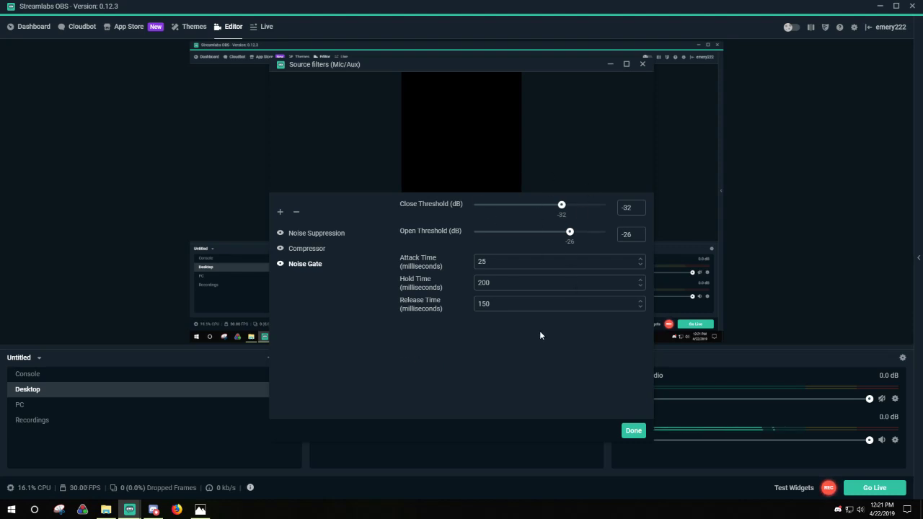
# - Close the Source filters (Mic/Aux) dialog with Done to return to the editor
pyautogui.click(633, 431)
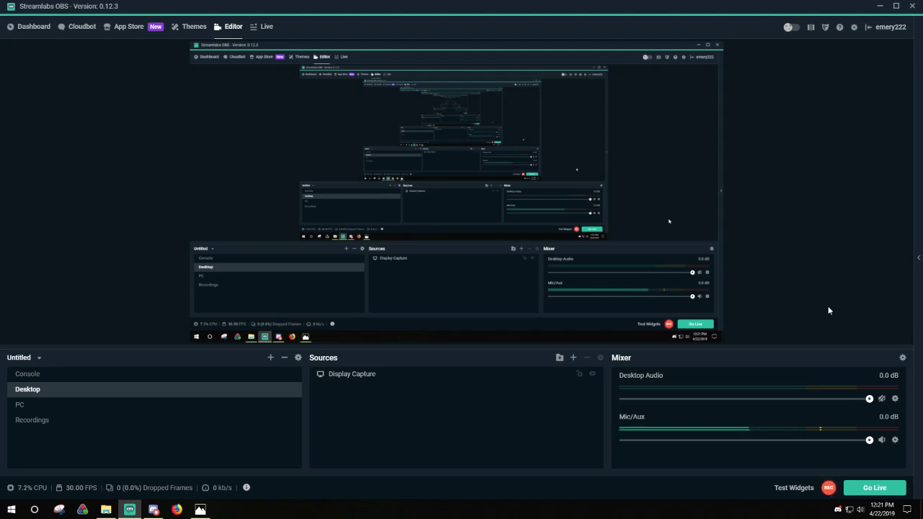
# - Delete the Noise Gate, Compressor and Noise Suppression filters from the Mic/Aux source
pyautogui.click(895, 440)
pyautogui.click(855, 347)
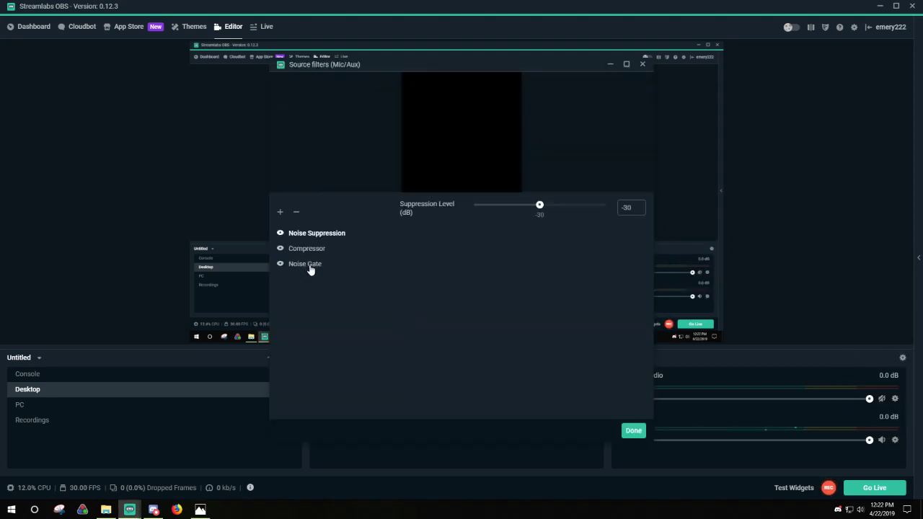
pyautogui.click(310, 267)
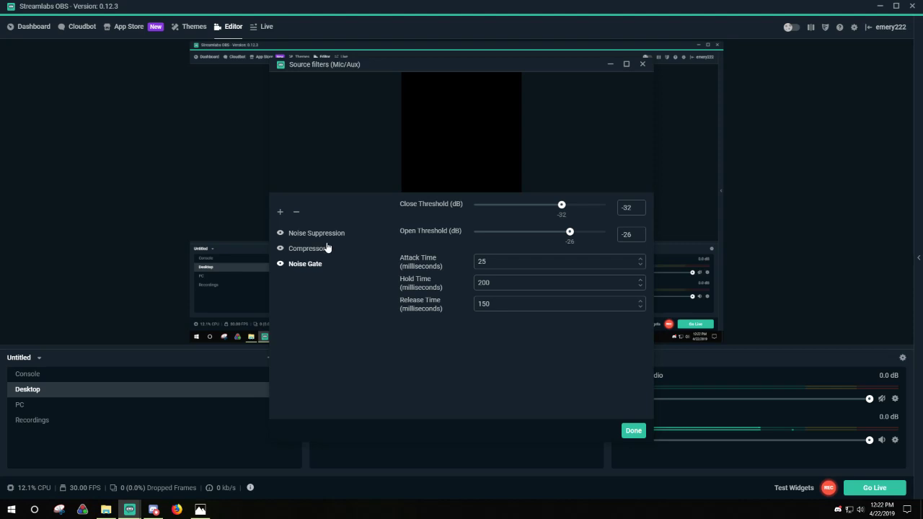
pyautogui.click(296, 214)
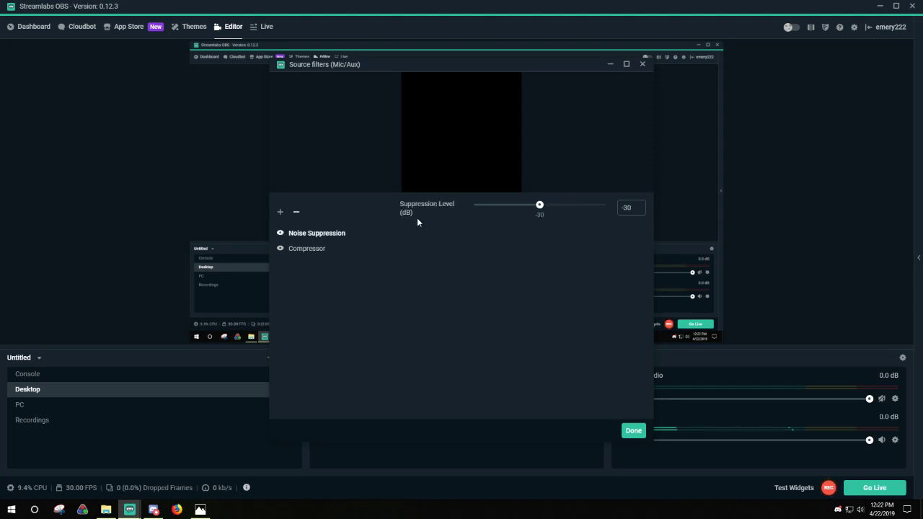
pyautogui.click(312, 253)
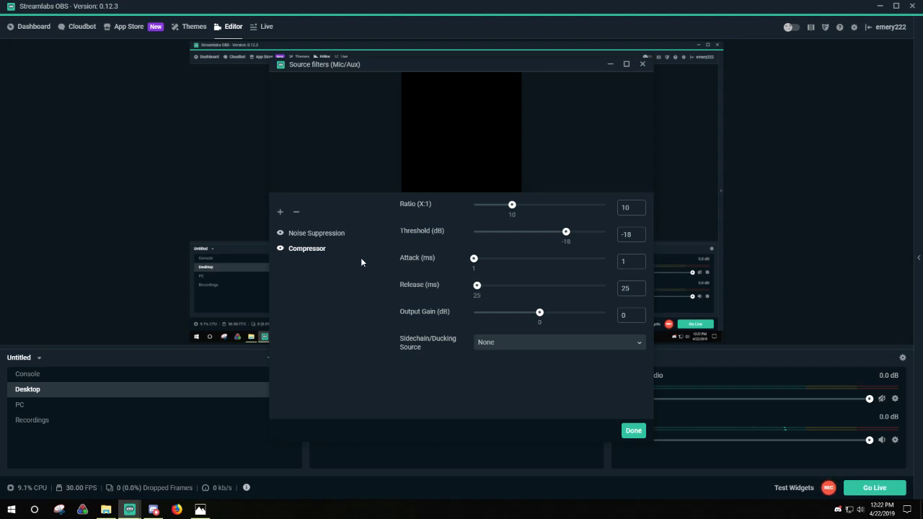
pyautogui.click(296, 212)
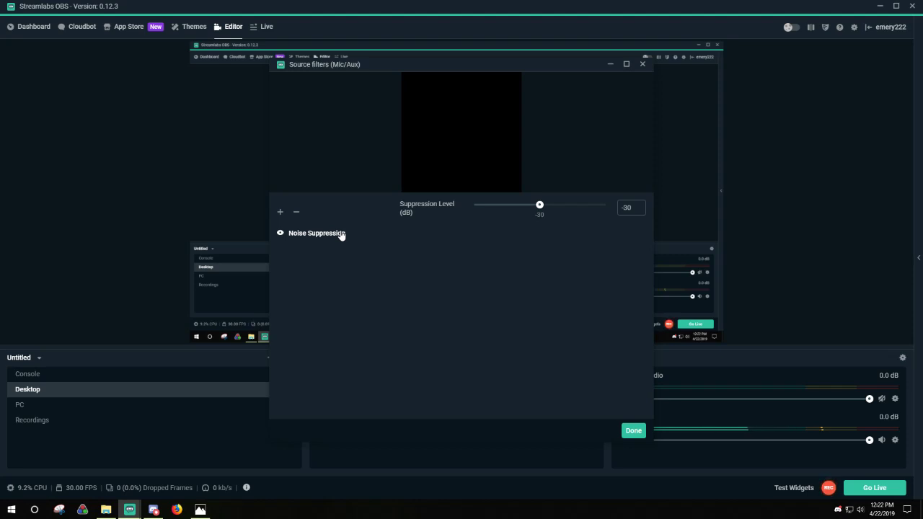
pyautogui.click(297, 213)
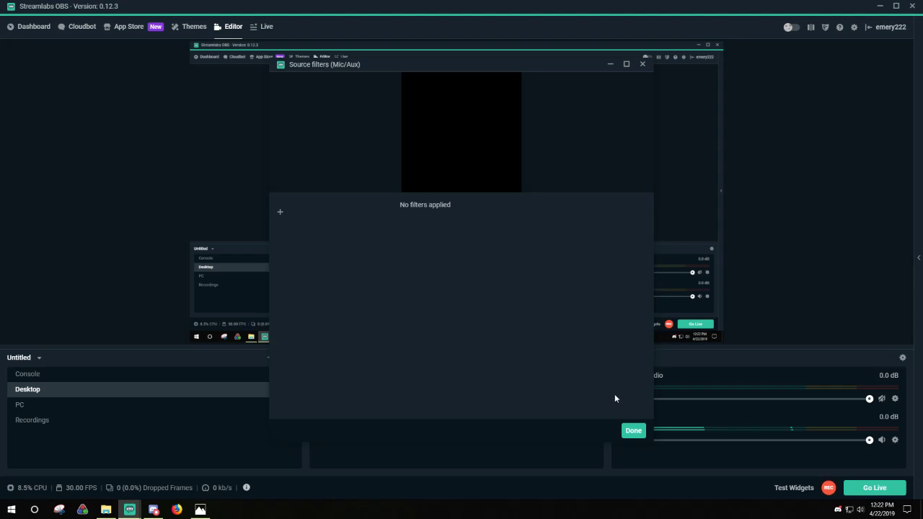
# - Close the empty Source filters (Mic/Aux) dialog with Done
pyautogui.click(634, 432)
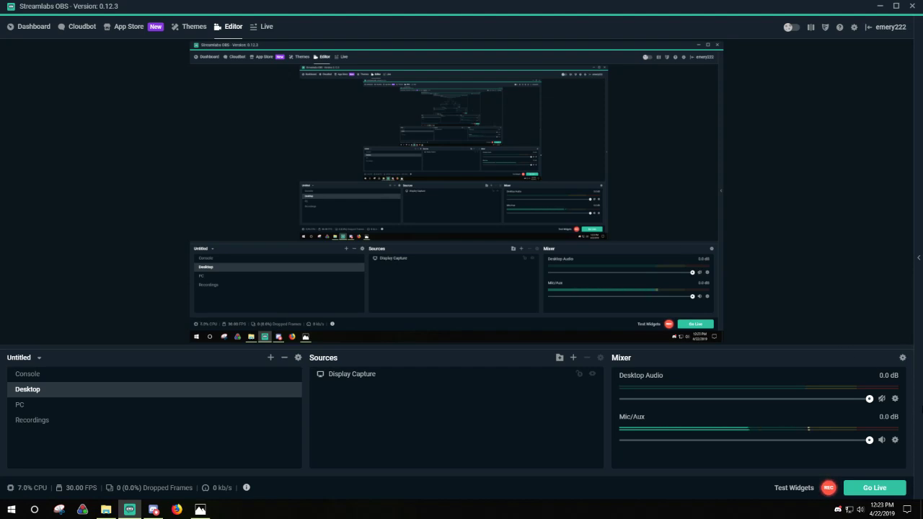
# - Add a Noise Suppression filter to Mic/Aux, suppression level -30 dB
pyautogui.click(895, 440)
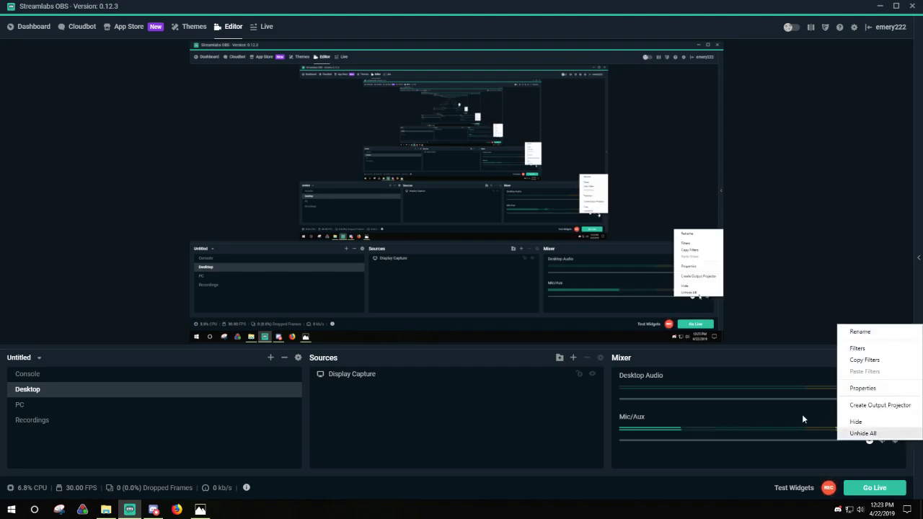
pyautogui.click(871, 352)
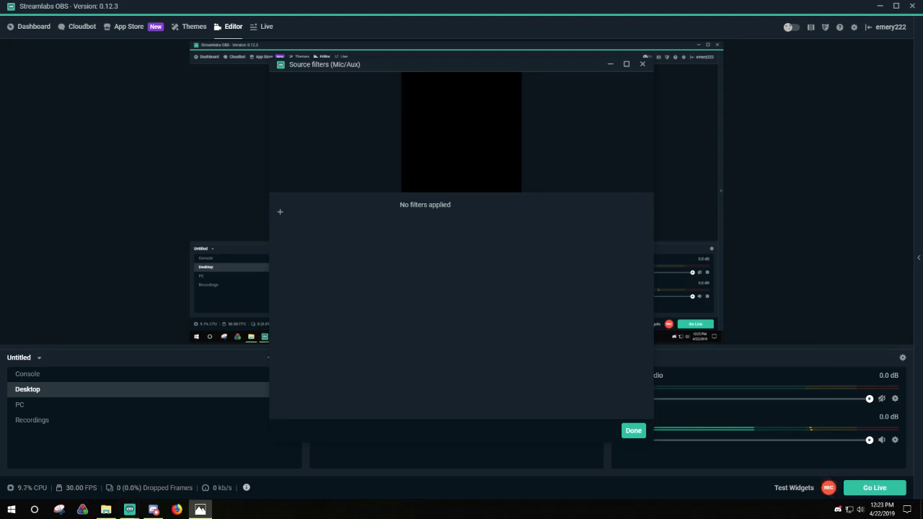
pyautogui.click(280, 213)
pyautogui.click(368, 202)
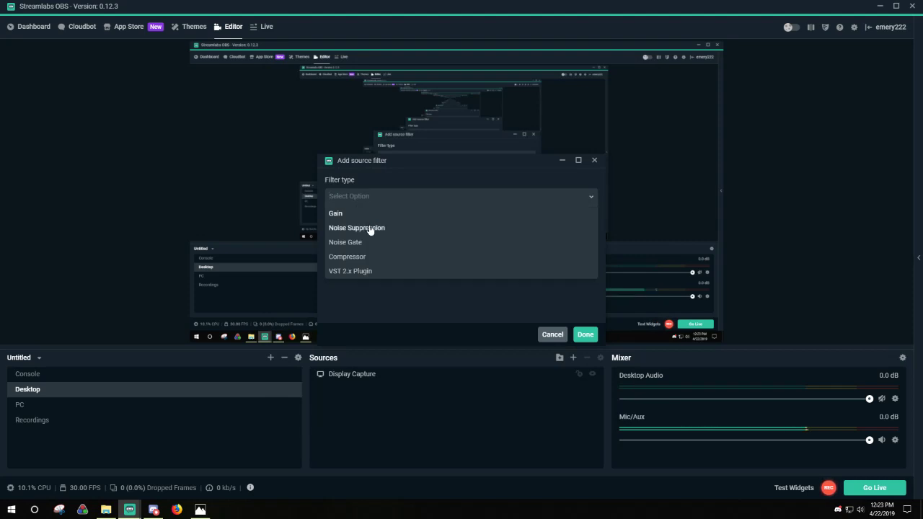
pyautogui.click(369, 228)
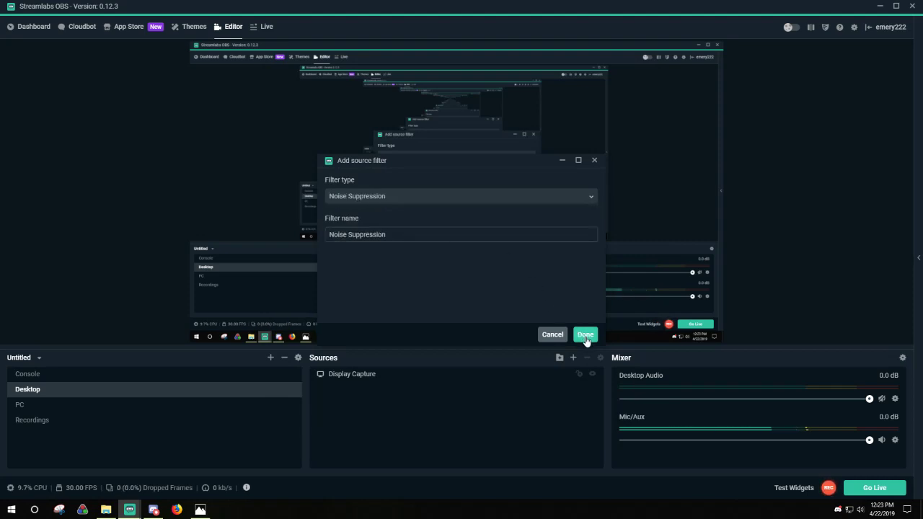
pyautogui.click(585, 336)
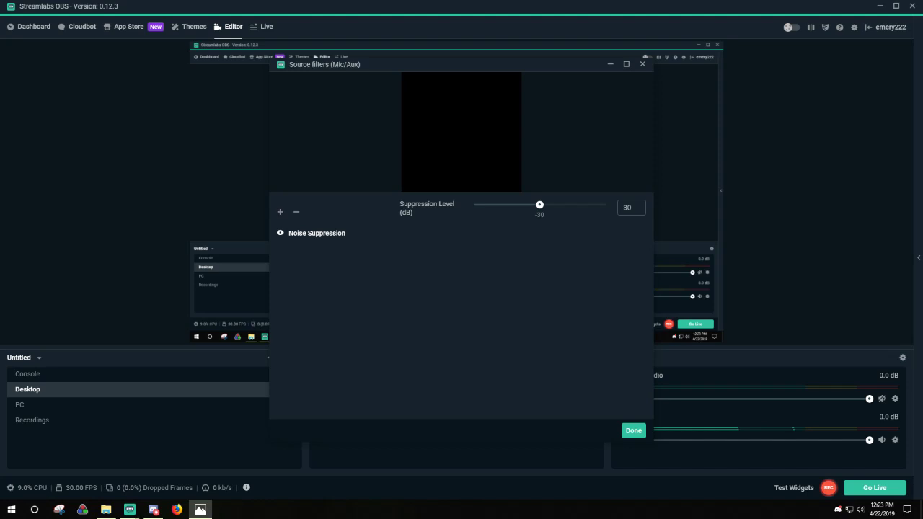
# - Add a Compressor to Mic/Aux with attack 1 ms and release 25 ms
pyautogui.click(279, 212)
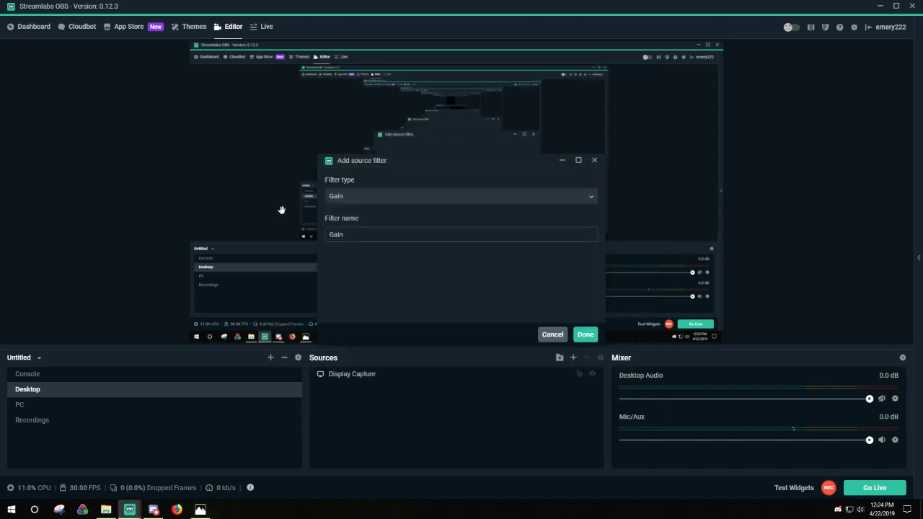
pyautogui.click(362, 202)
pyautogui.click(416, 259)
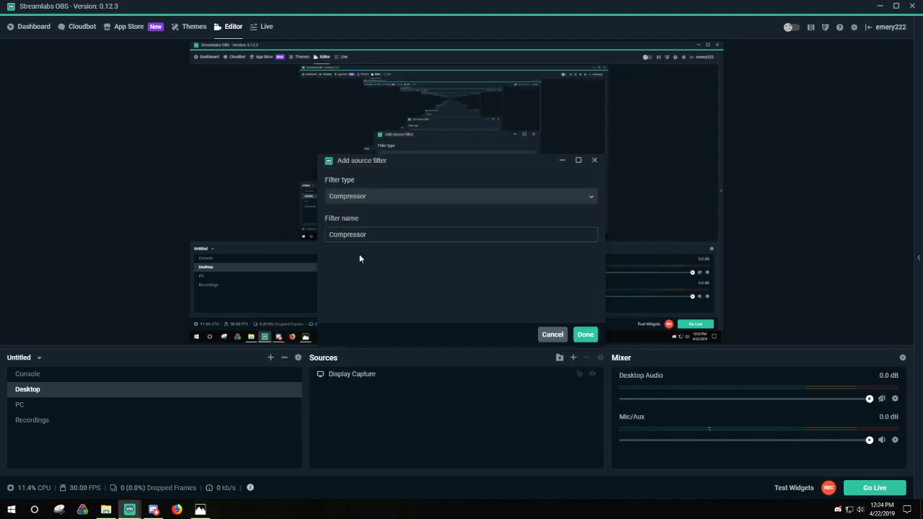
pyautogui.click(585, 334)
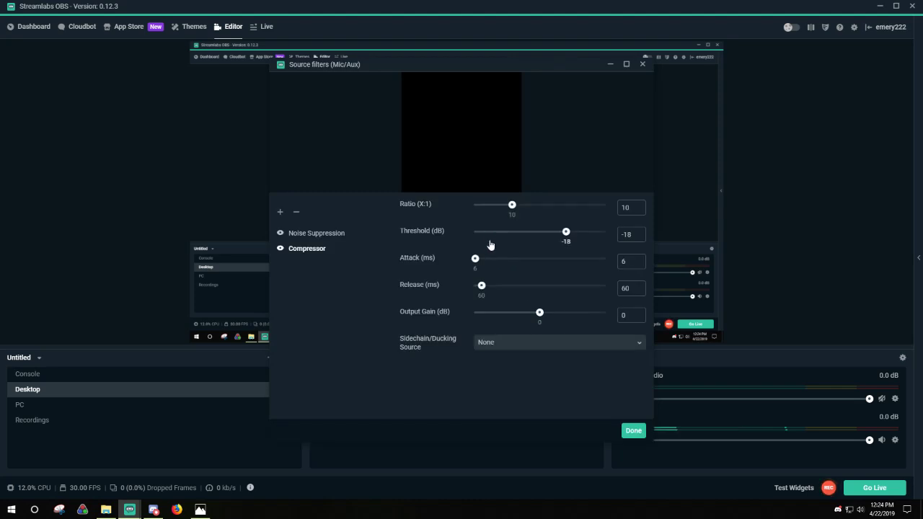
pyautogui.moveTo(475, 258); pyautogui.dragTo(470, 259)
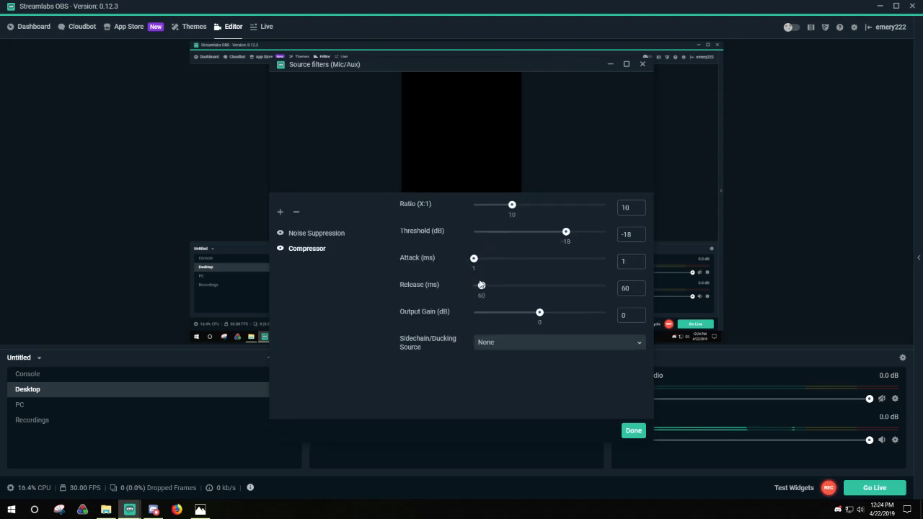
pyautogui.doubleClick(625, 288)
pyautogui.write('25')
pyautogui.click(280, 211)
# - Add a Noise Gate filter to Mic/Aux (close -32 dB, open -26 dB)
pyautogui.click(386, 198)
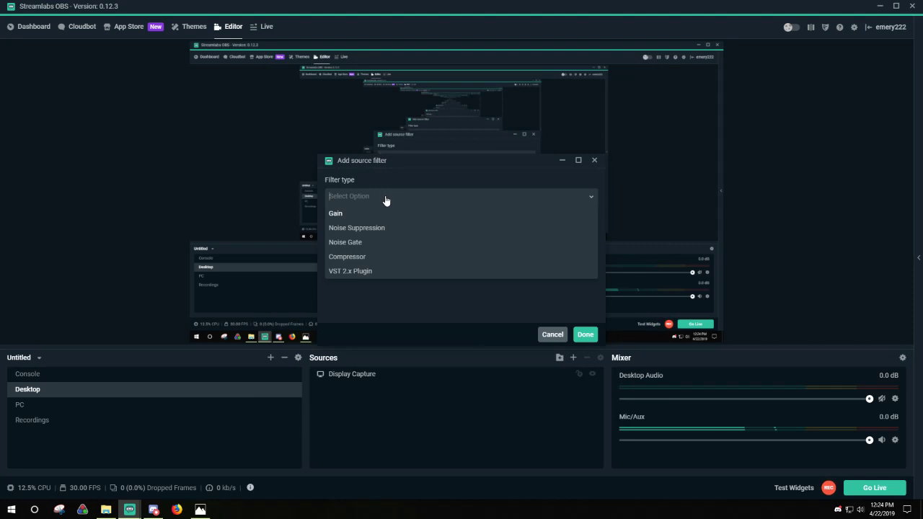
pyautogui.press('Return')
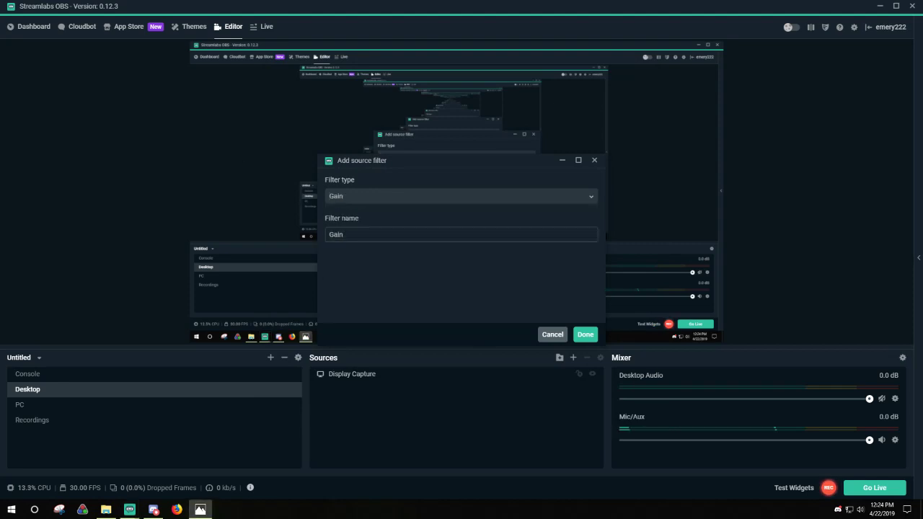
pyautogui.click(347, 201)
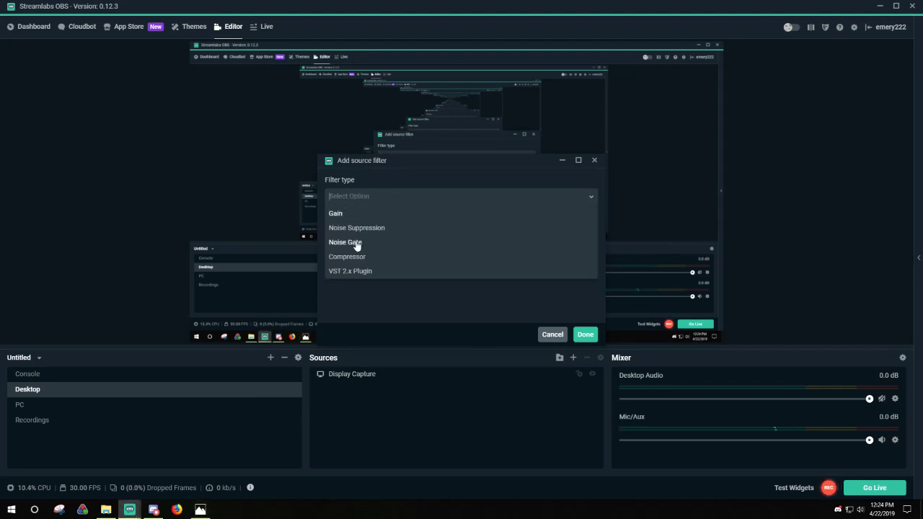
pyautogui.click(357, 243)
pyautogui.click(585, 335)
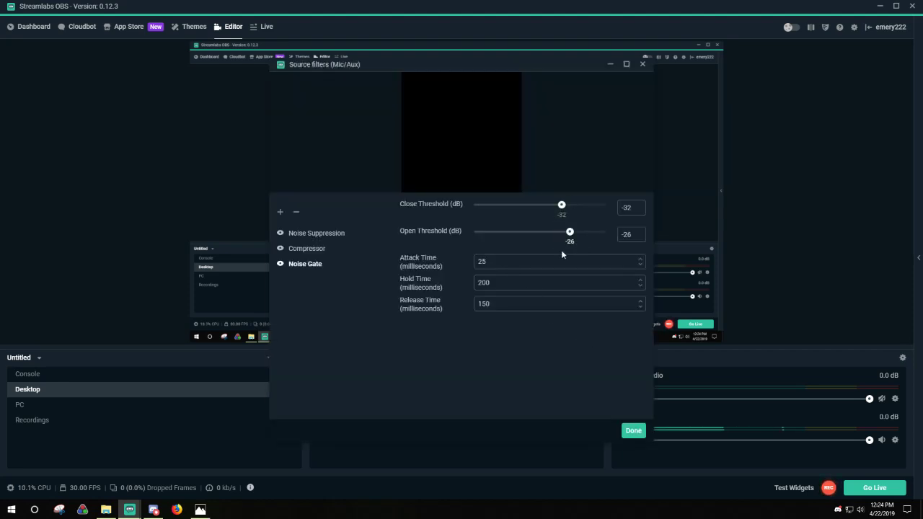
pyautogui.click(635, 432)
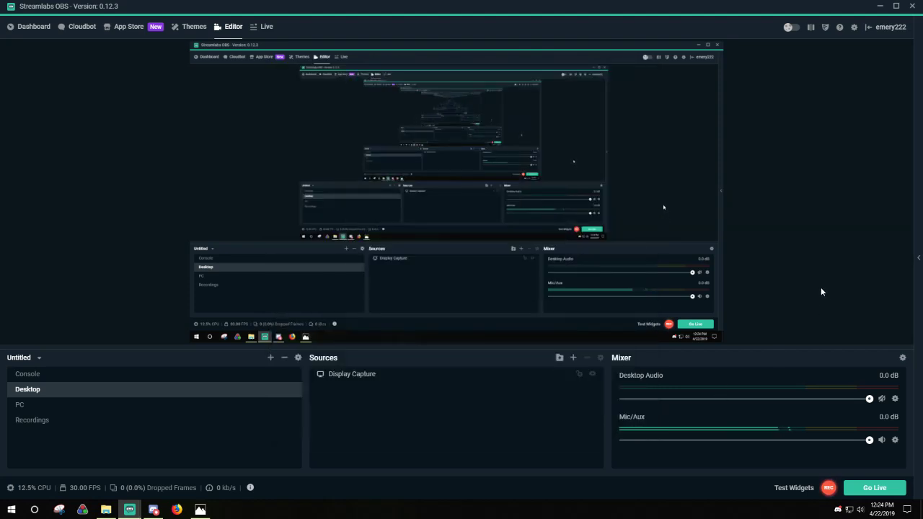